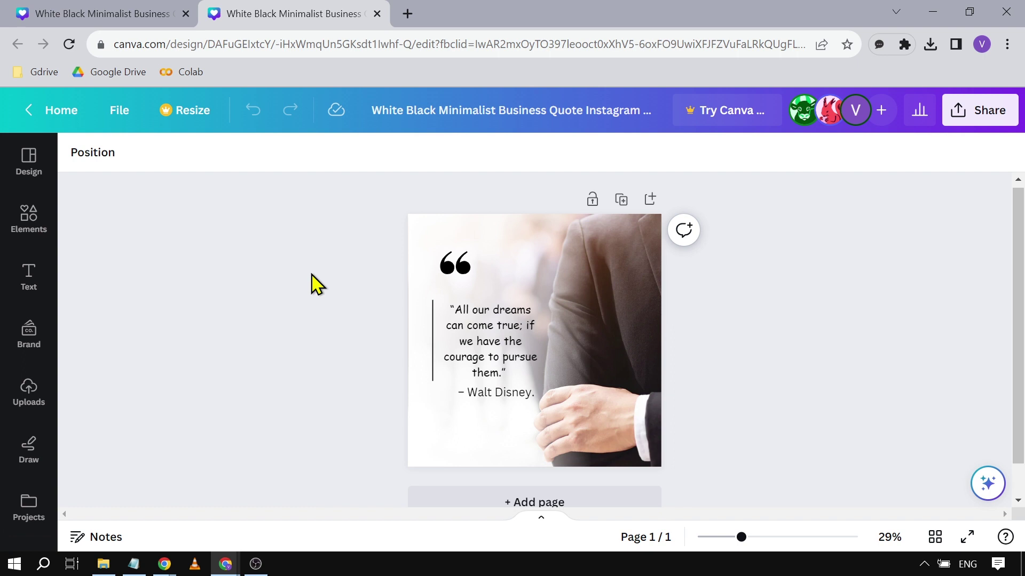
Set the quote design's collaboration link to 'Anyone with the link' with 'Can edit', and copy it
{"action": "left_click", "coordinate": [974, 113]}
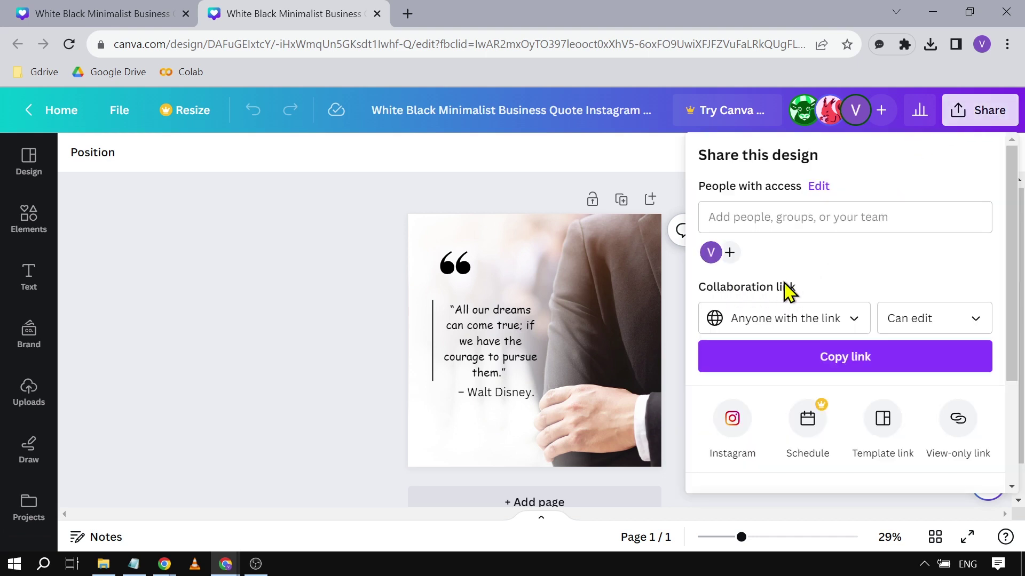
{"action": "left_click", "coordinate": [781, 318]}
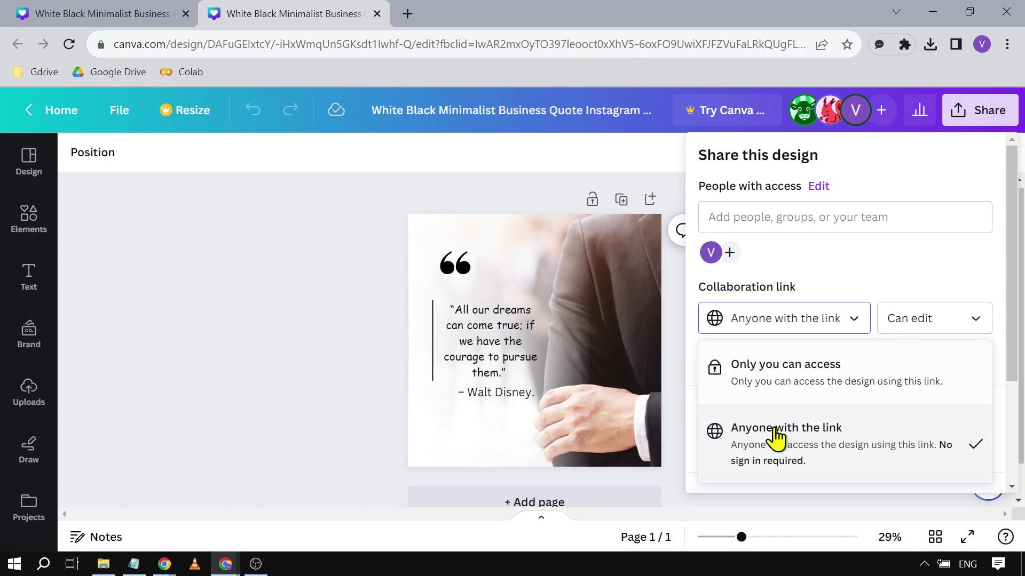
{"action": "left_click", "coordinate": [913, 338]}
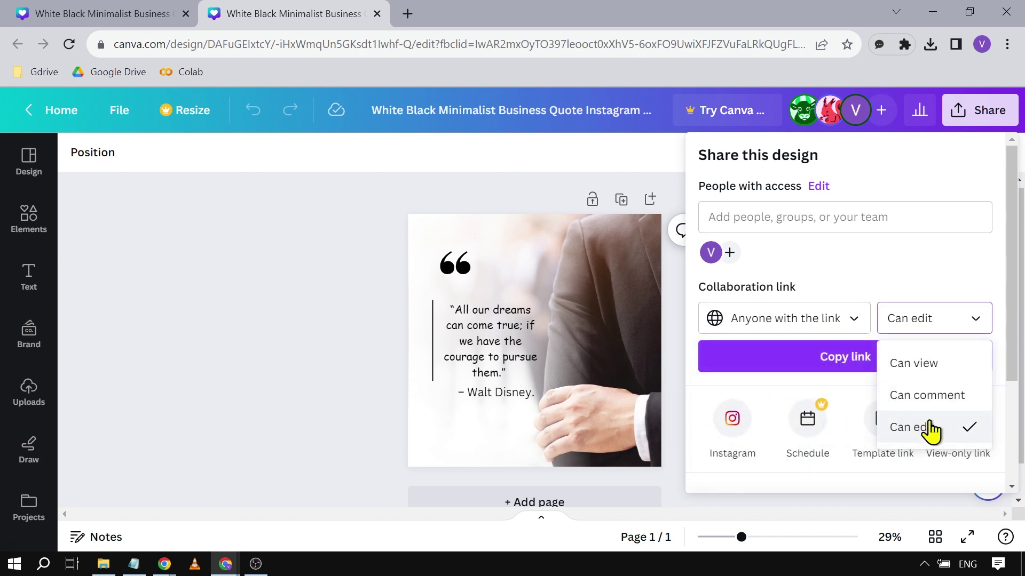
{"action": "left_click", "coordinate": [909, 428]}
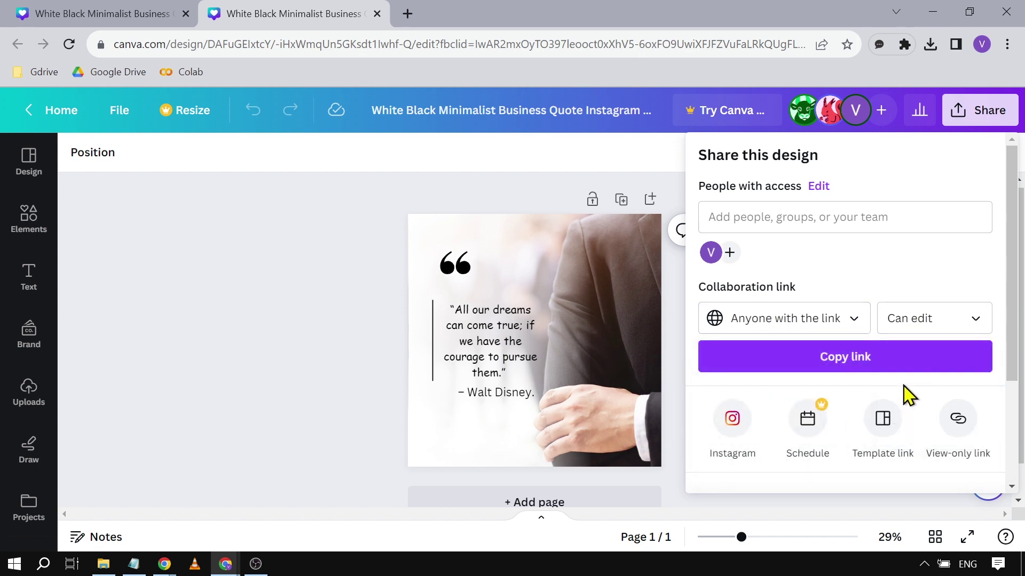
{"action": "left_click", "coordinate": [856, 365]}
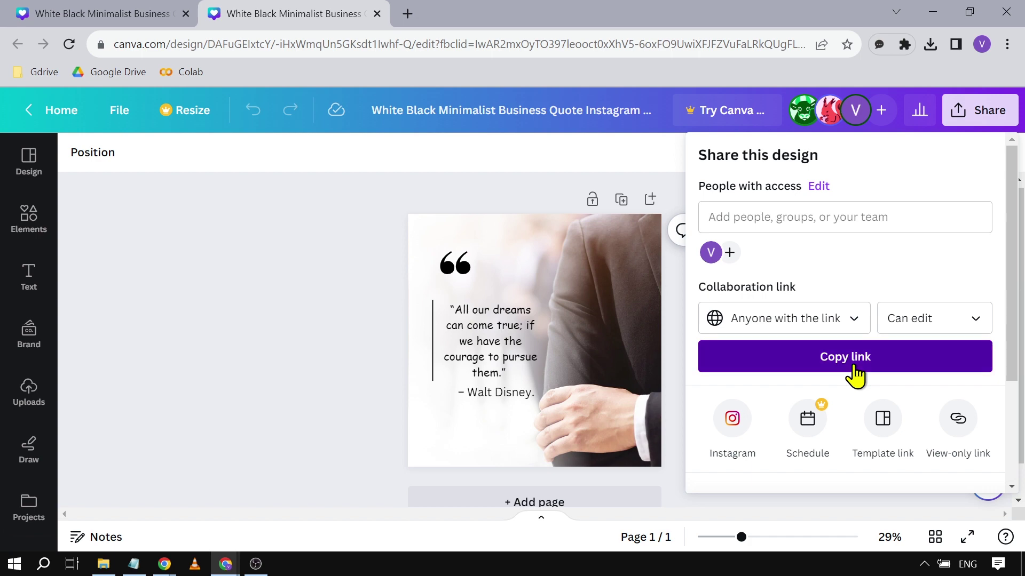
{"action": "left_click", "coordinate": [240, 361]}
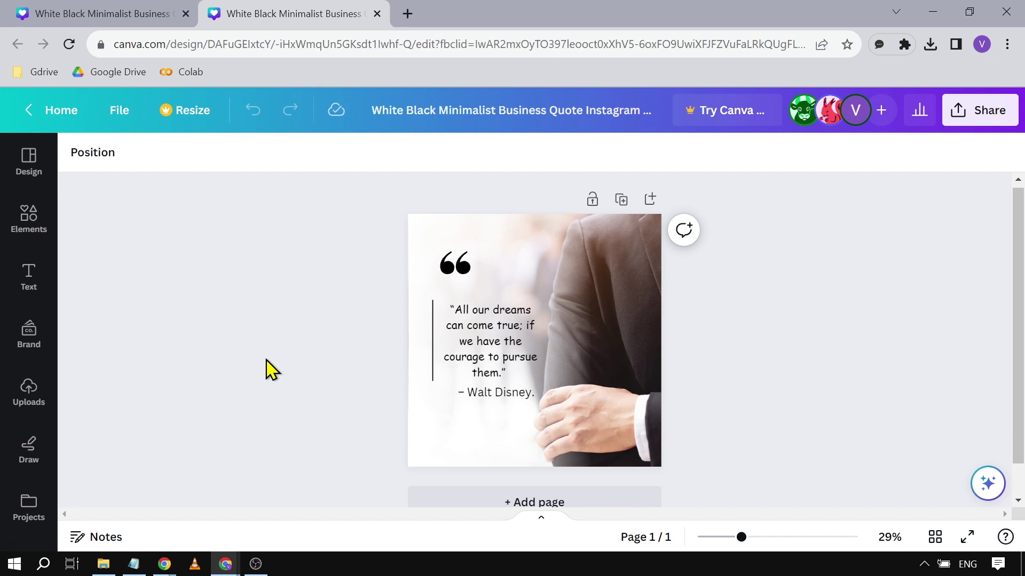
Paste the copied collaboration link into the address bar of the other Chrome window
{"action": "left_click", "coordinate": [255, 564]}
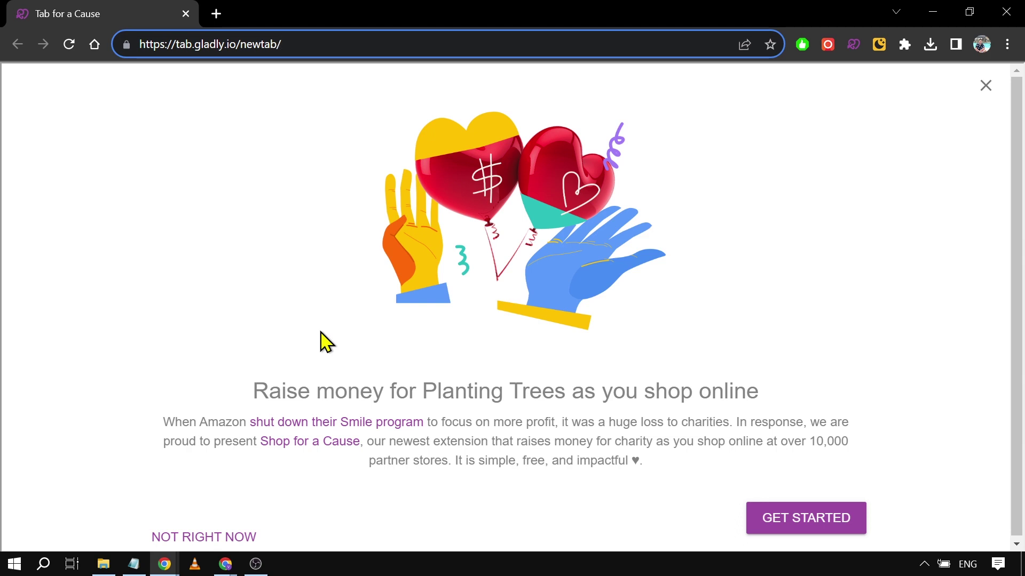
{"action": "key", "text": "ctrl+l"}
{"action": "key", "text": "ctrl+v"}
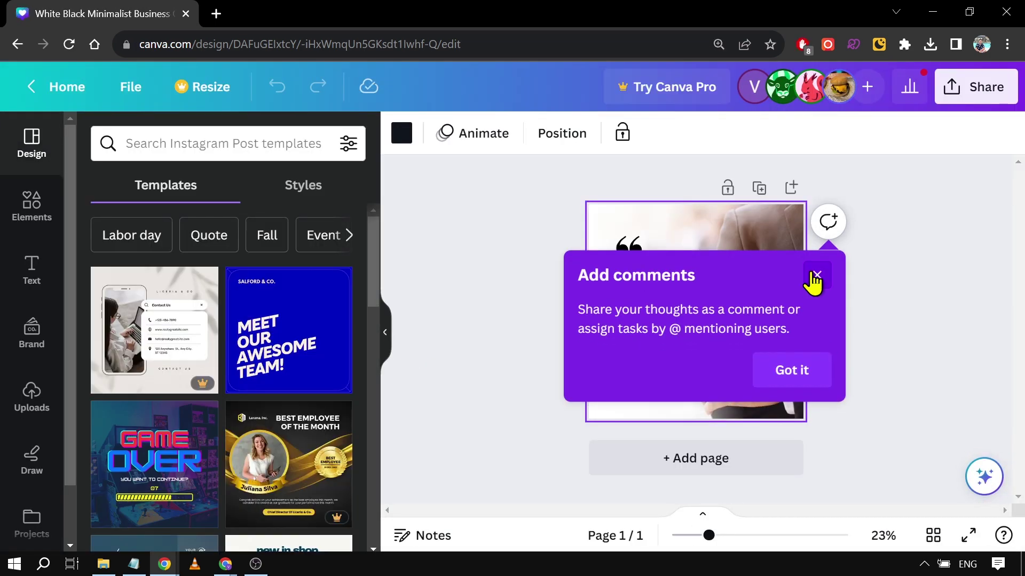
Dismiss the 'Add comments' tip and hide the left Templates panel
{"action": "left_click", "coordinate": [815, 279]}
{"action": "left_click", "coordinate": [384, 331]}
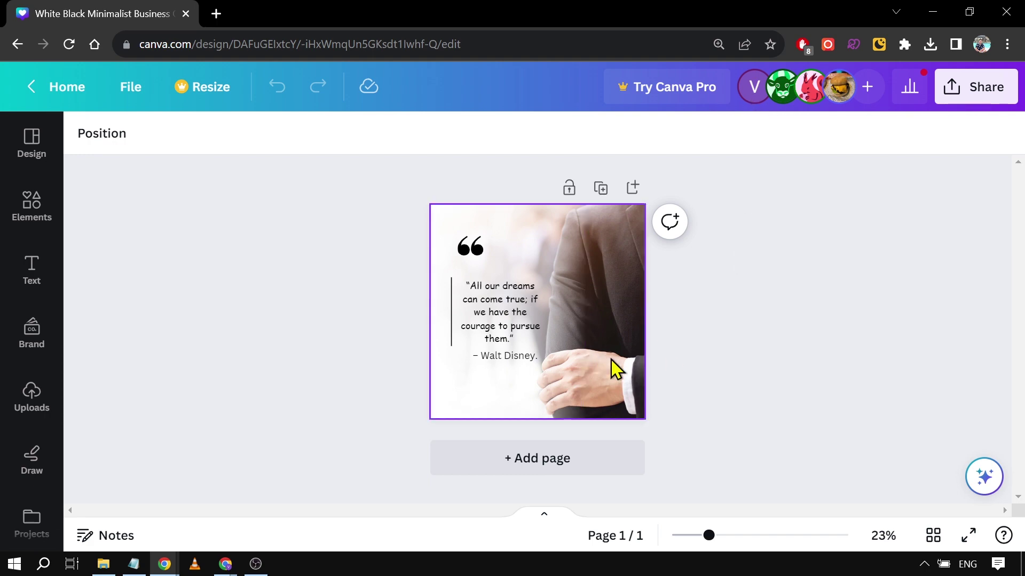
{"action": "scroll", "coordinate": [616, 368], "scroll_direction": "up", "scroll_amount": 3, "text": "ctrl"}
{"action": "scroll", "coordinate": [410, 204], "scroll_direction": "up", "scroll_amount": 2}
Select all the quote text 'All our dreams can come true…' and give it the red swatch color
{"action": "left_click", "coordinate": [425, 409]}
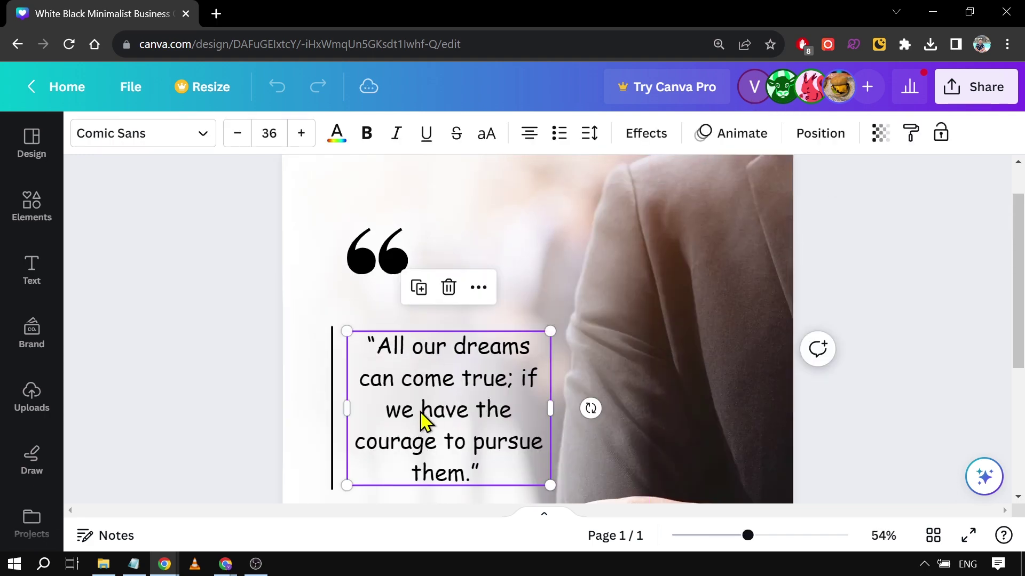
{"action": "left_click_drag", "start_coordinate": [424, 416], "coordinate": [541, 392]}
{"action": "mouse_move", "coordinate": [529, 324]}
{"action": "left_mouse_down"}
{"action": "mouse_move", "coordinate": [561, 376]}
{"action": "mouse_move", "coordinate": [457, 371]}
{"action": "mouse_move", "coordinate": [424, 409]}
{"action": "left_mouse_up"}
{"action": "double_click", "coordinate": [424, 376]}
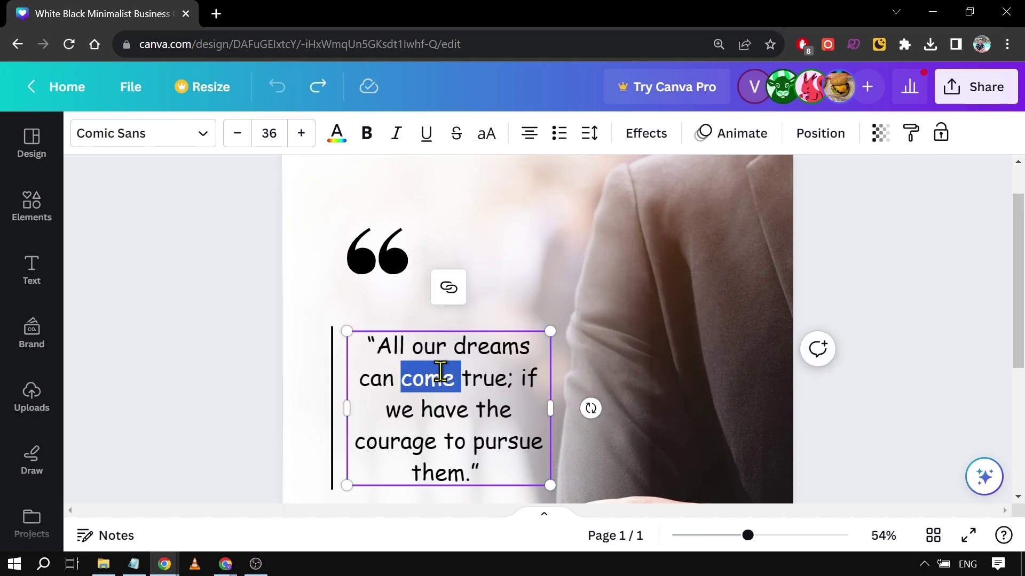
{"action": "key", "text": "ctrl+a"}
{"action": "left_click", "coordinate": [337, 133]}
{"action": "scroll", "coordinate": [197, 275], "scroll_direction": "down", "scroll_amount": 3}
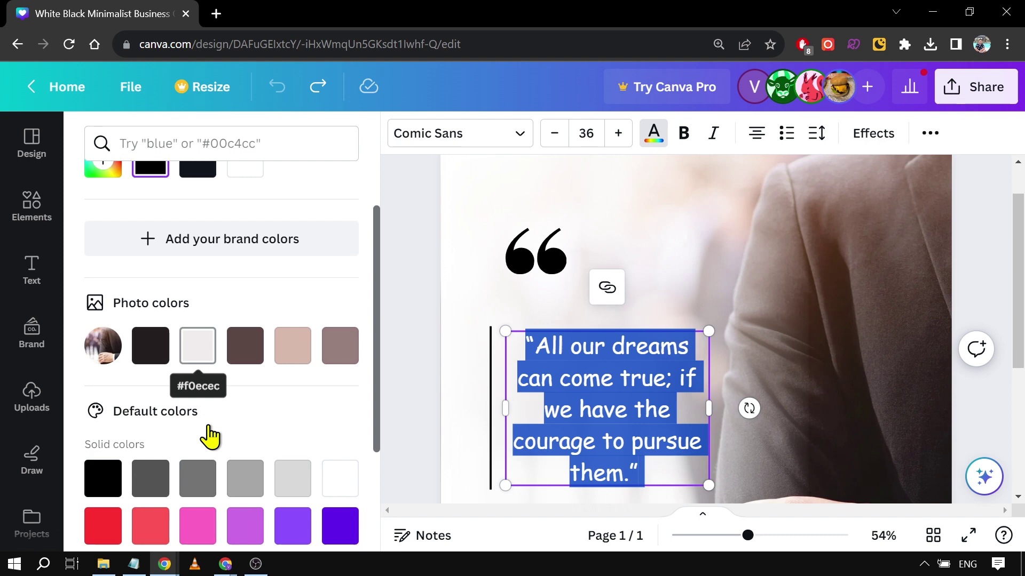
{"action": "scroll", "coordinate": [205, 416], "scroll_direction": "down", "scroll_amount": 2}
{"action": "left_click", "coordinate": [103, 368]}
{"action": "left_click", "coordinate": [473, 366]}
Deselect everything and zoom out to see the whole page
{"action": "left_click", "coordinate": [216, 325]}
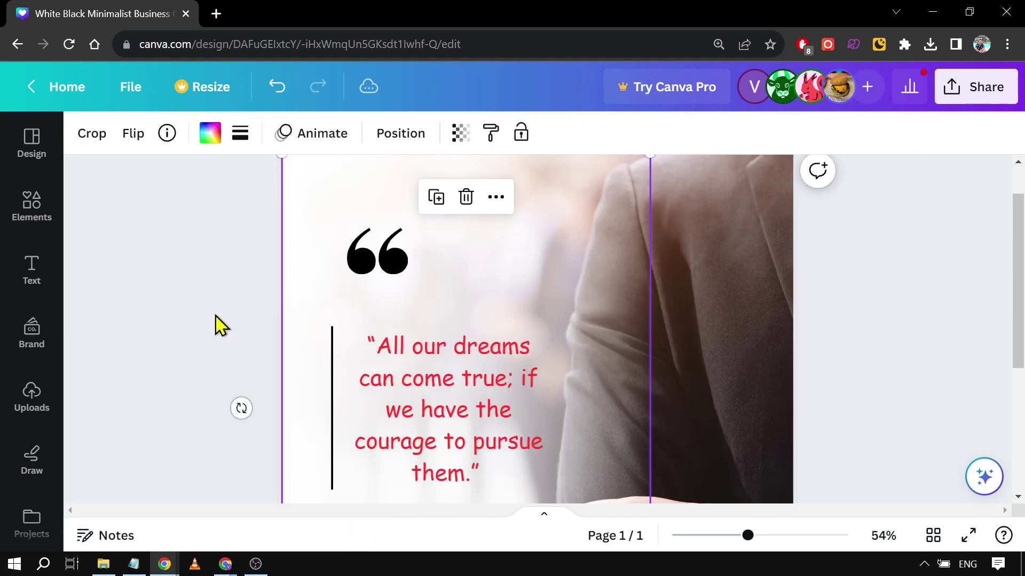
{"action": "left_click", "coordinate": [168, 324]}
{"action": "key", "text": "ctrl+minus"}
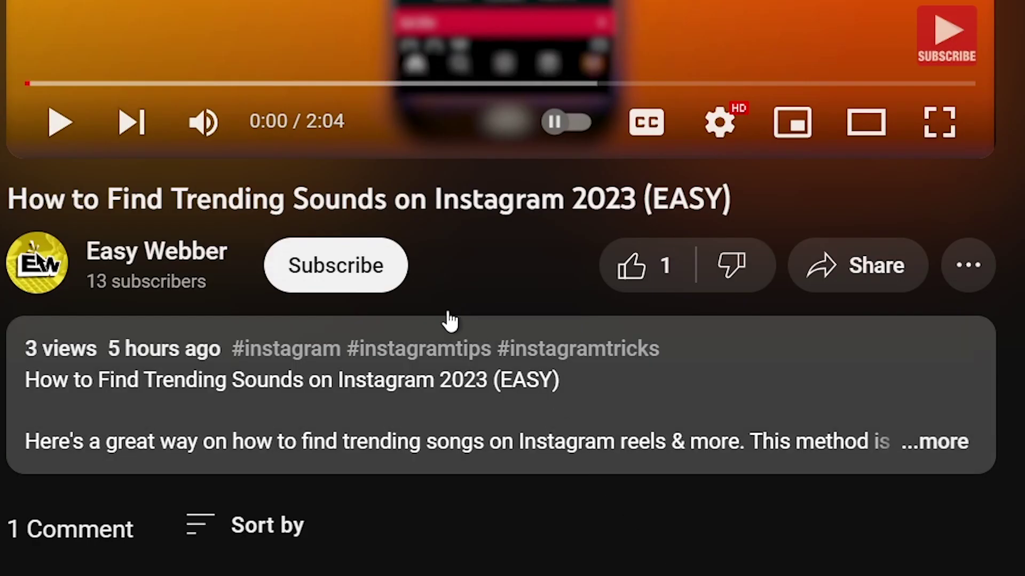
Subscribe to the YouTube tutorial's channel and like the video
{"action": "left_click", "coordinate": [336, 265]}
{"action": "left_click", "coordinate": [458, 265]}
{"action": "left_click", "coordinate": [389, 329]}
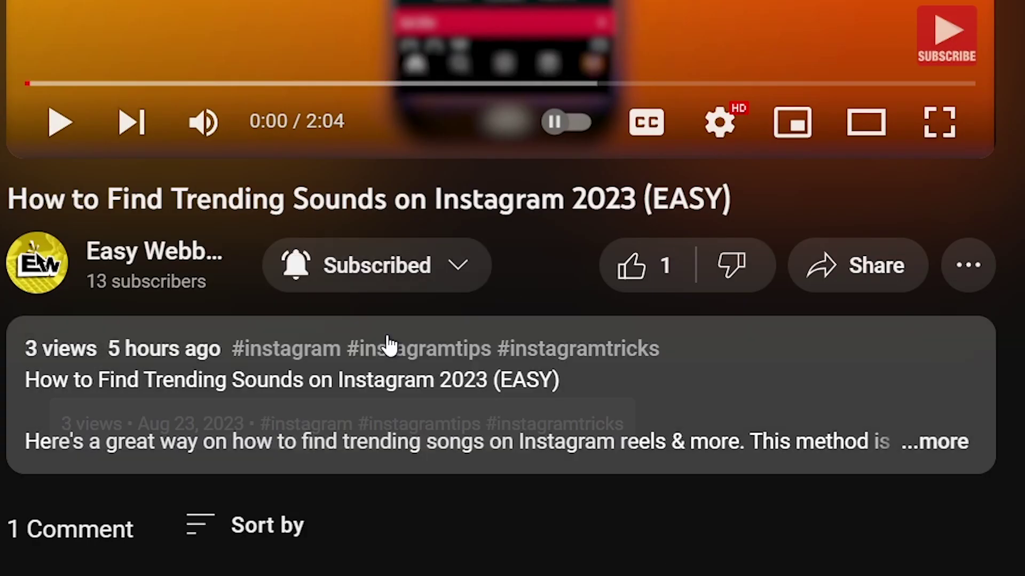
{"action": "left_click", "coordinate": [629, 270]}
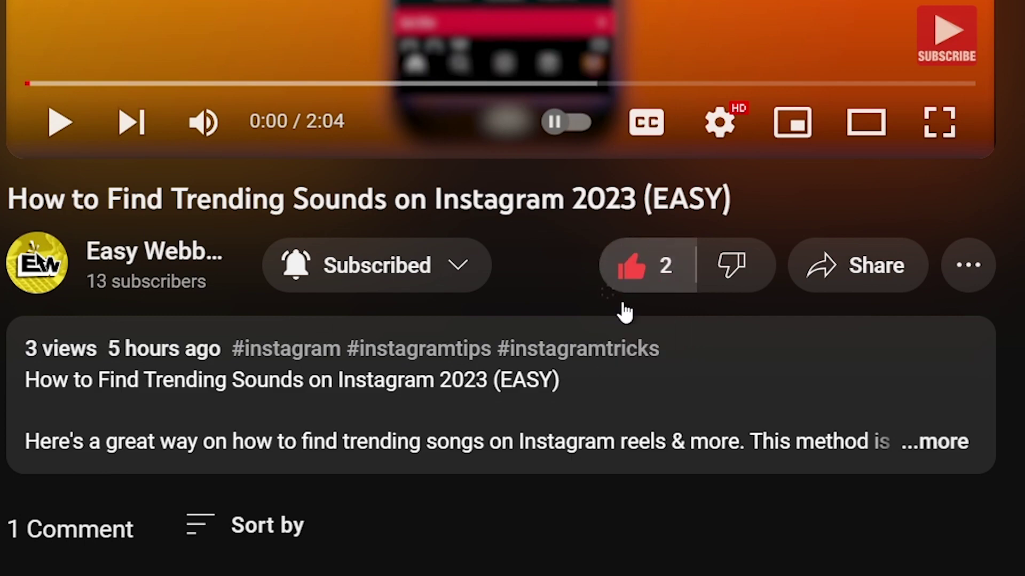